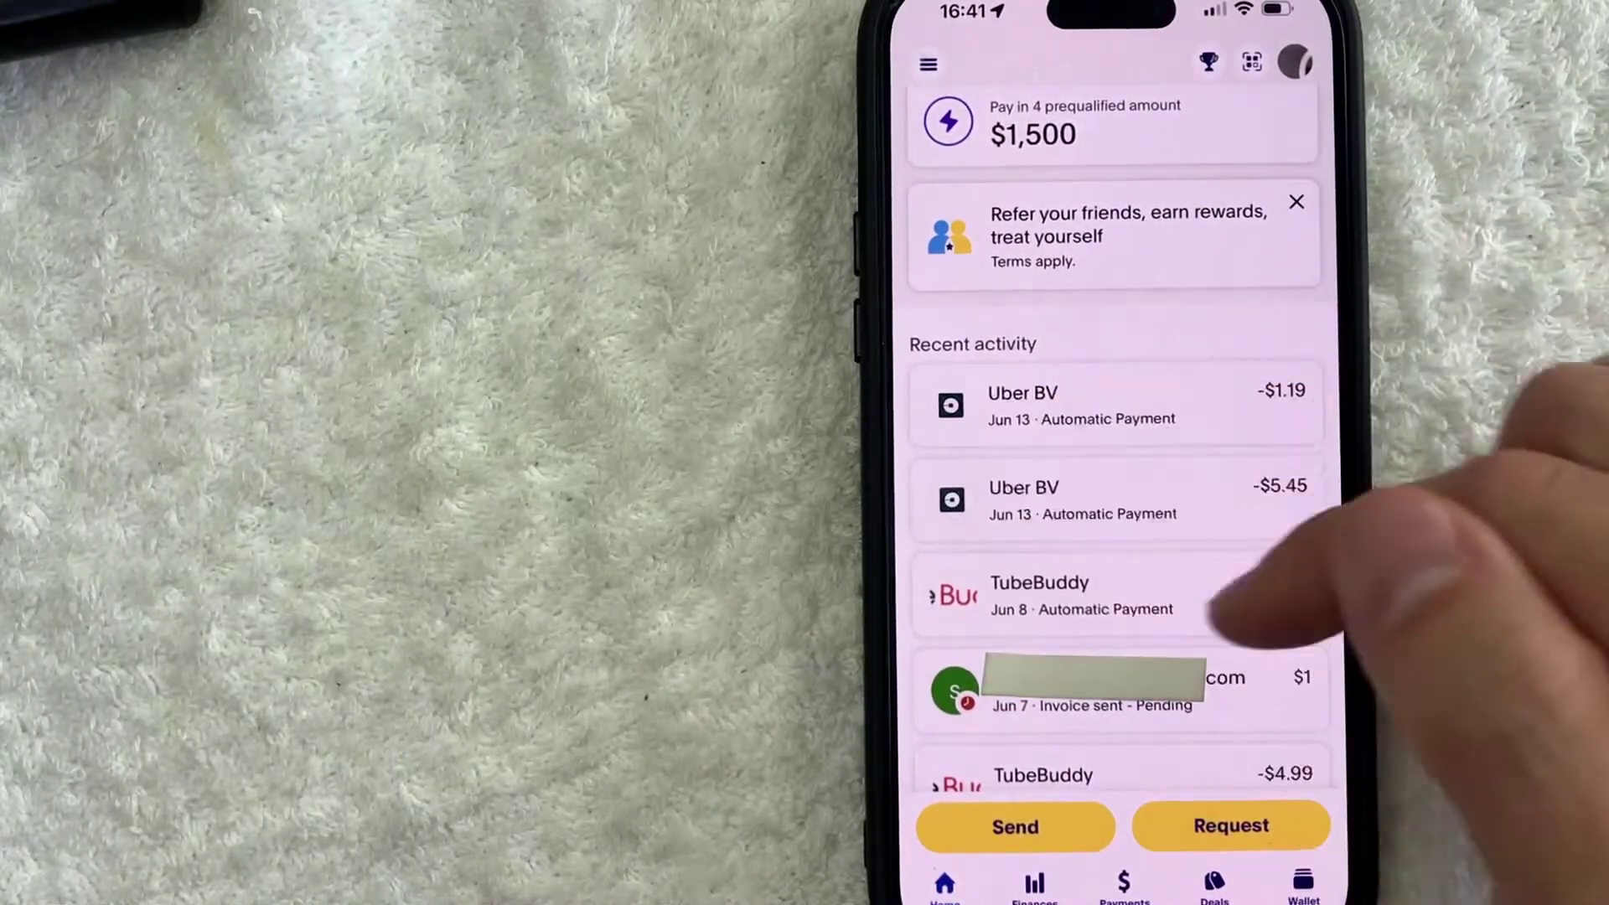
{"action": "scroll", "coordinate": [1283, 617], "scroll_direction": "down", "scroll_amount": 10}
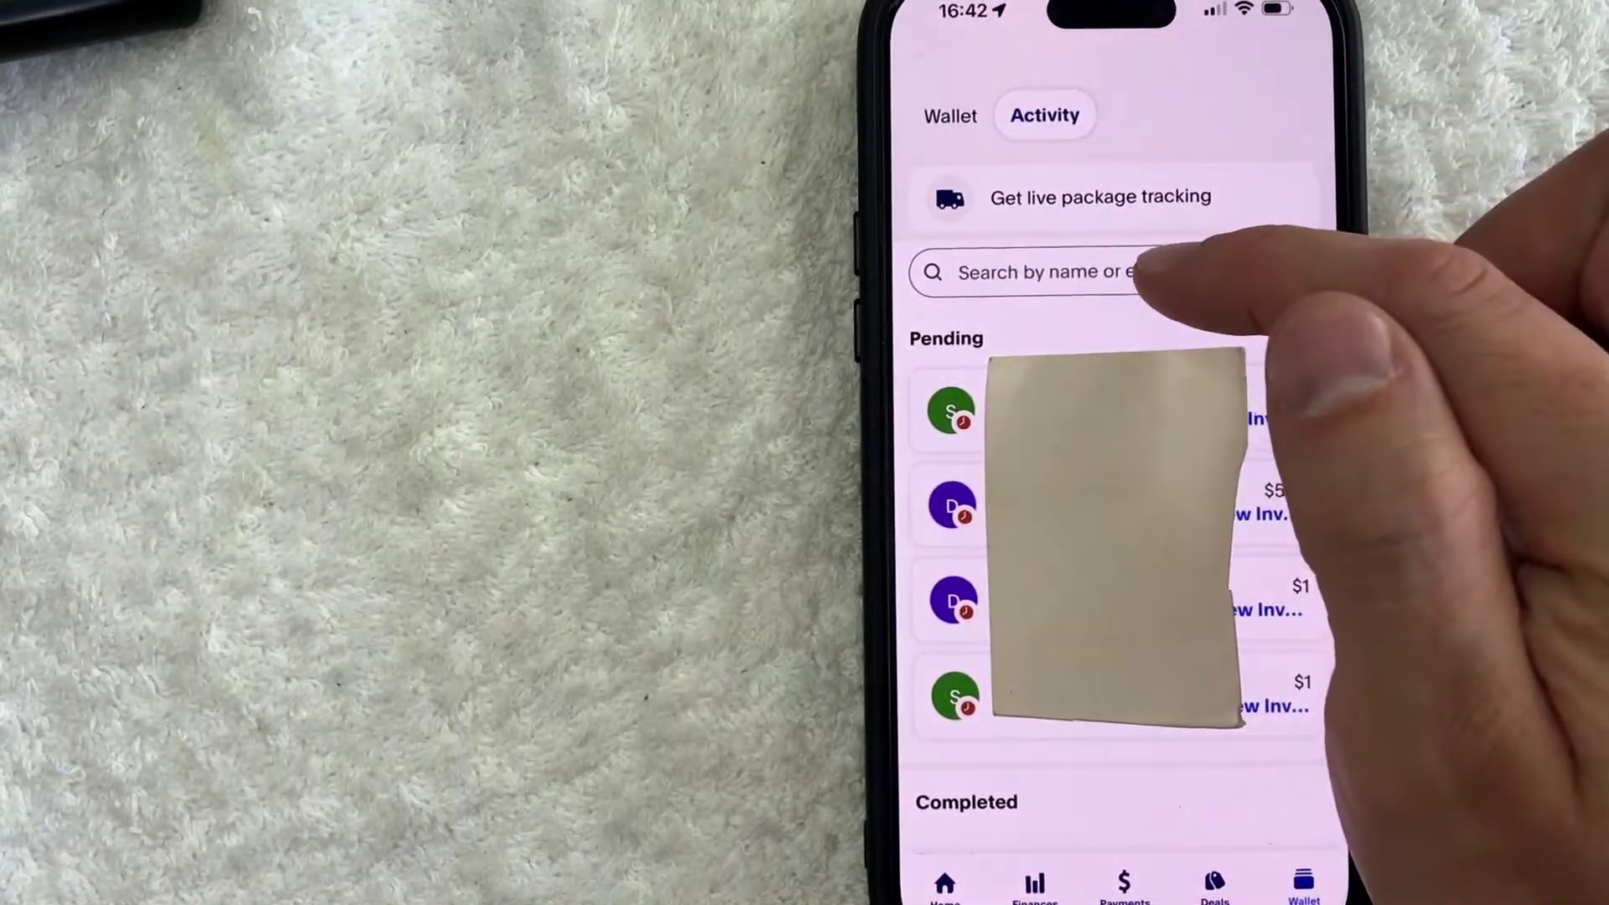
Search past transactions for Uber and view the $1.19 Jun 13 Uber BV payment.
{"action": "left_click", "coordinate": [1162, 273]}
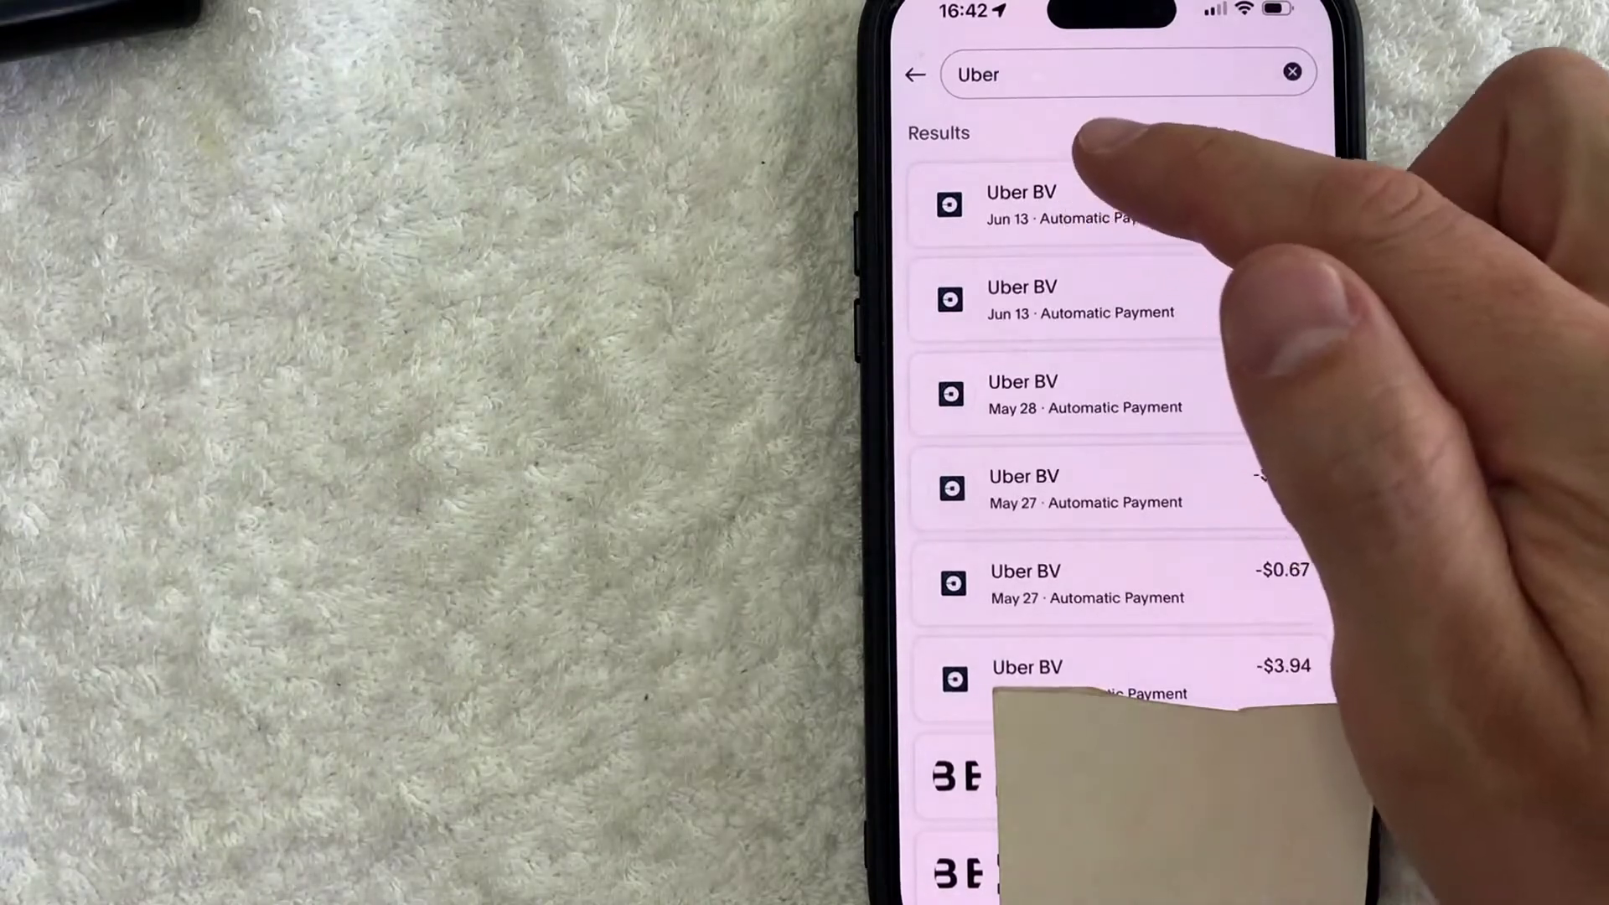
{"action": "left_click", "coordinate": [1069, 201]}
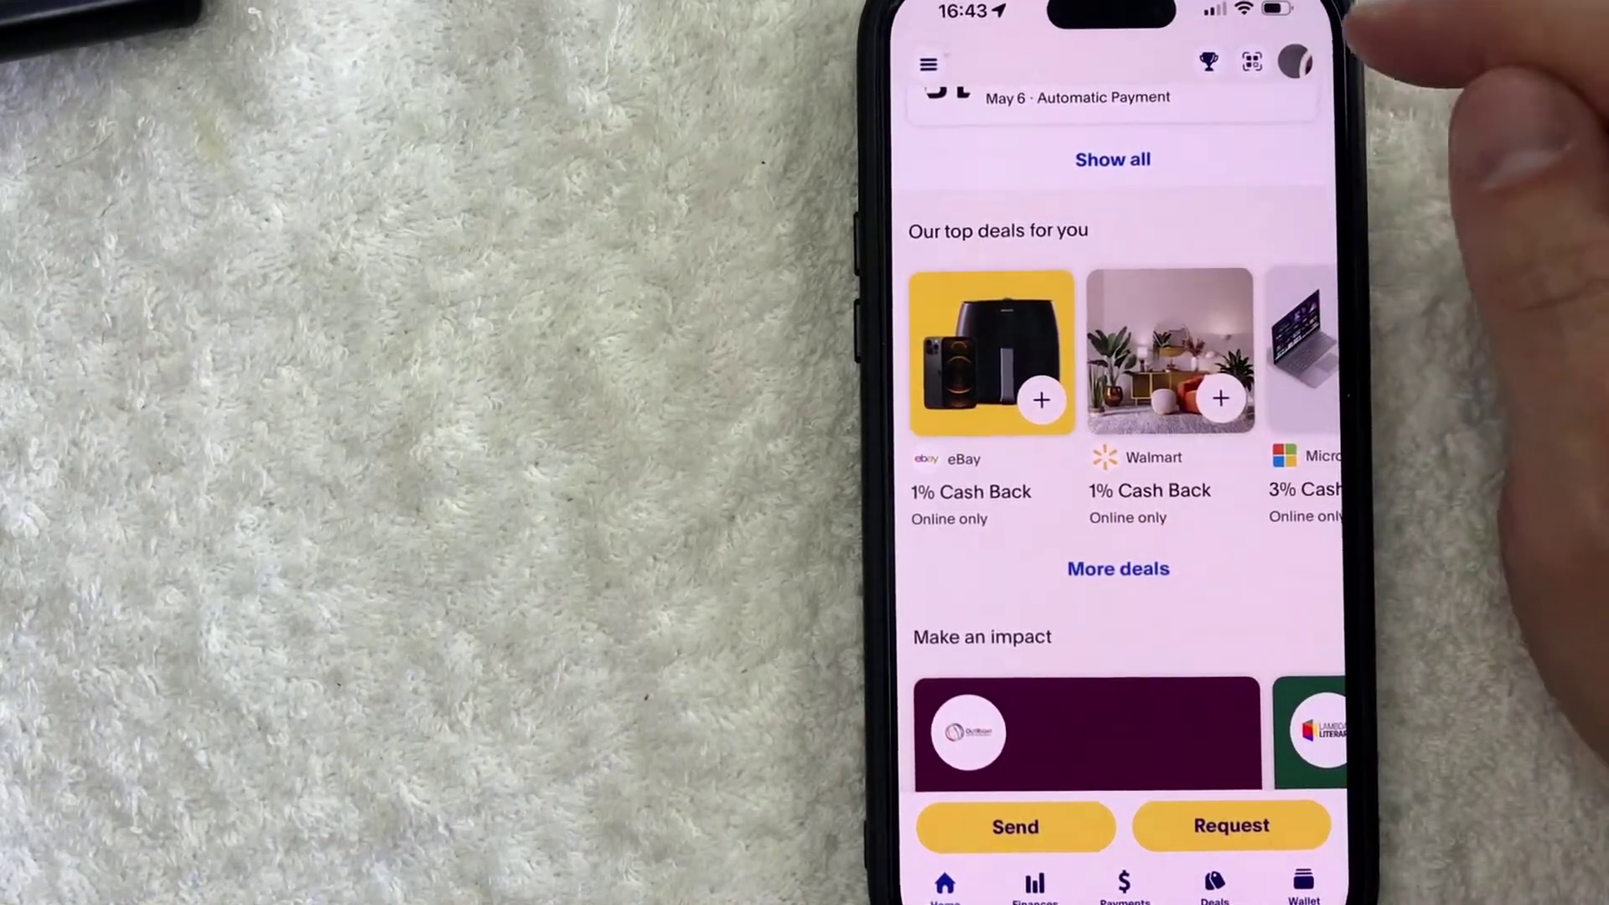
Go to Statements and taxes from the profile avatar menu.
{"action": "left_click", "coordinate": [1295, 63]}
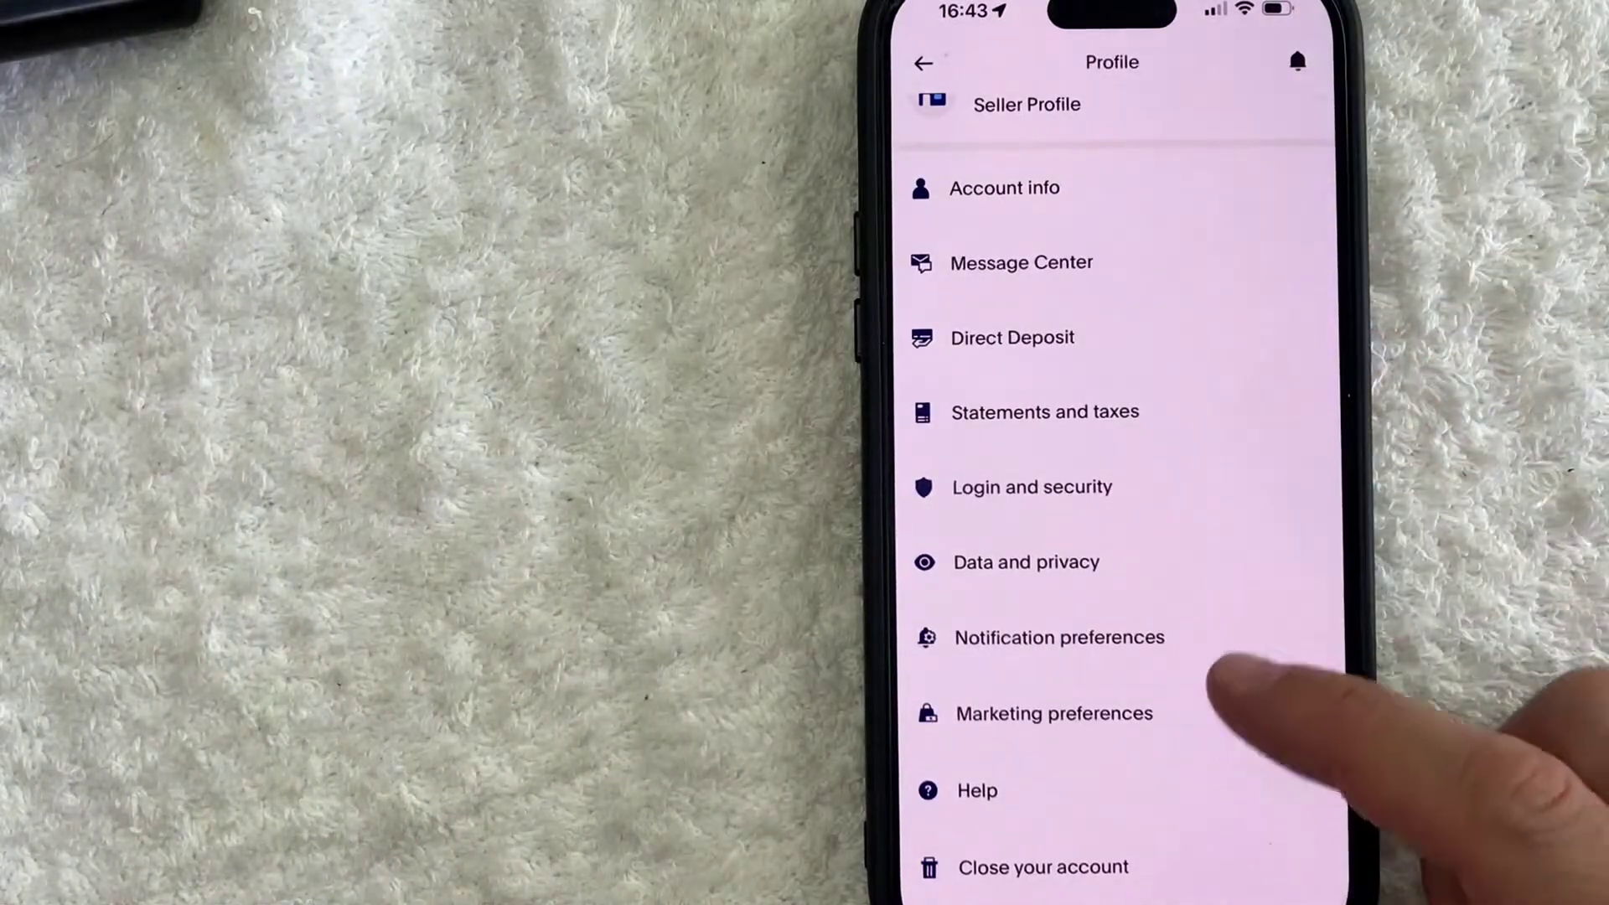
{"action": "scroll", "coordinate": [1226, 685], "scroll_direction": "down", "scroll_amount": 1}
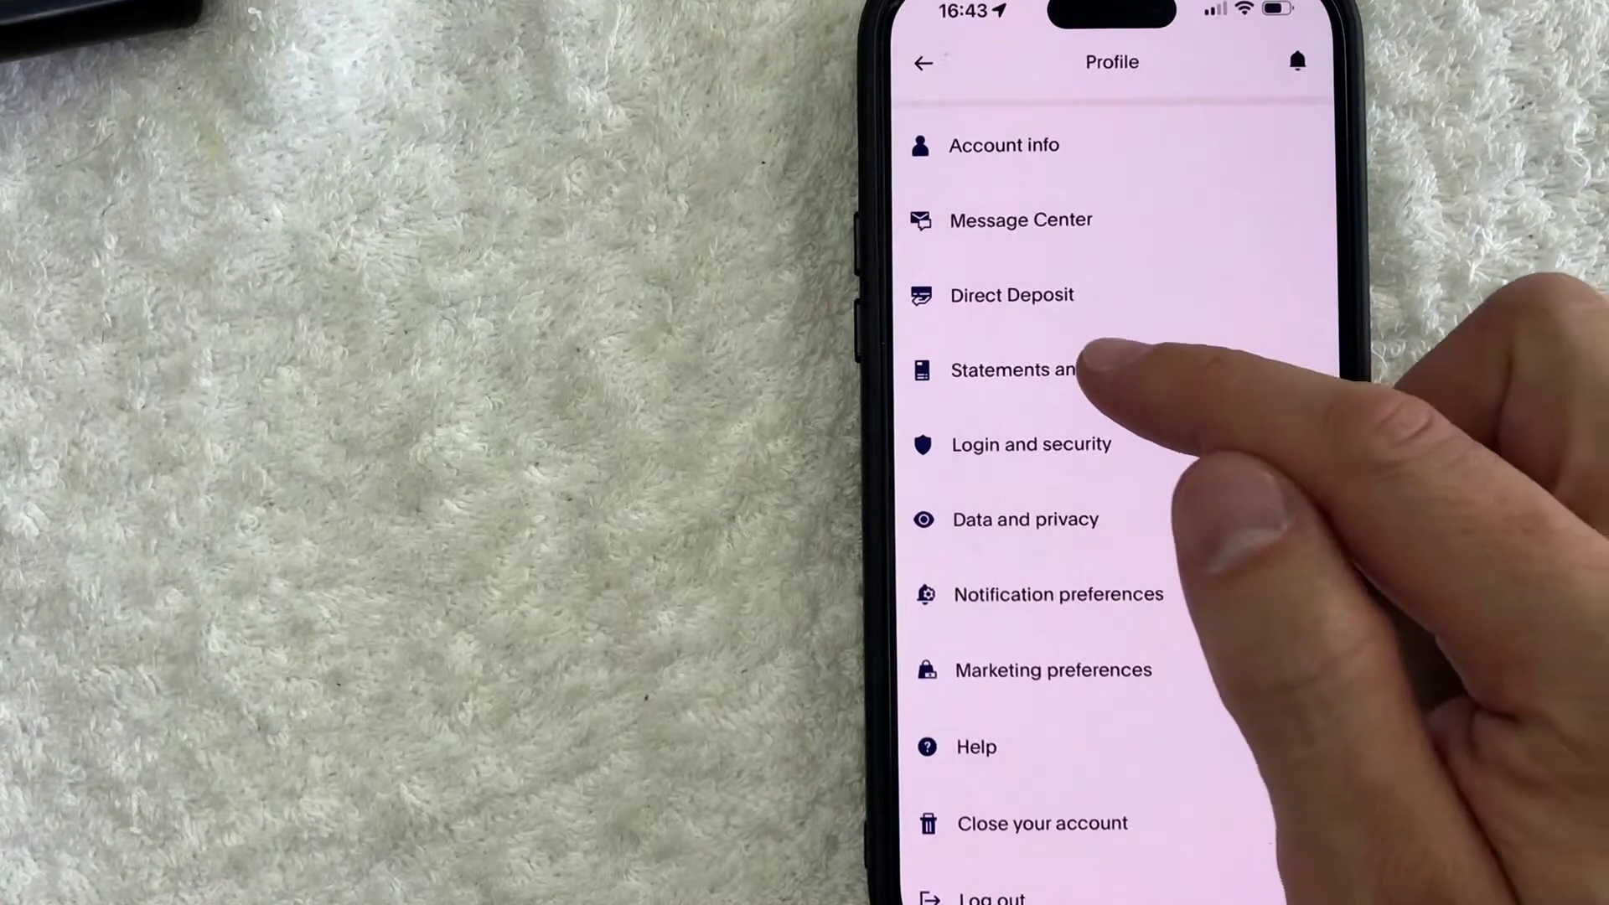
{"action": "left_click", "coordinate": [1076, 367]}
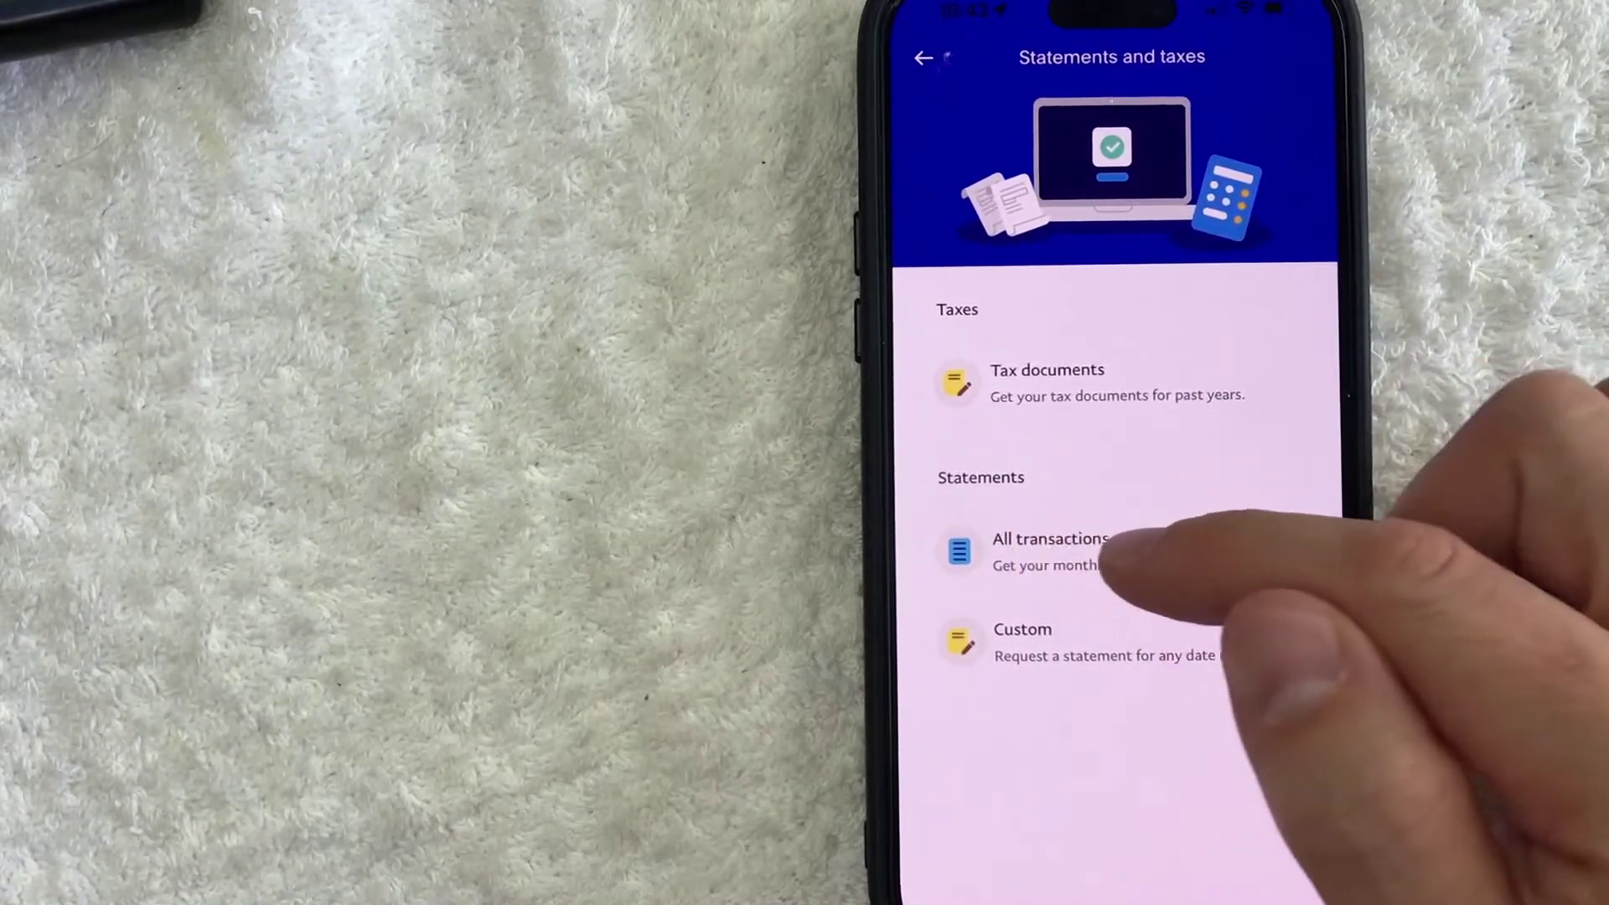
Download the May 2023 statement from the All transactions monthly statements list.
{"action": "left_click", "coordinate": [1075, 547]}
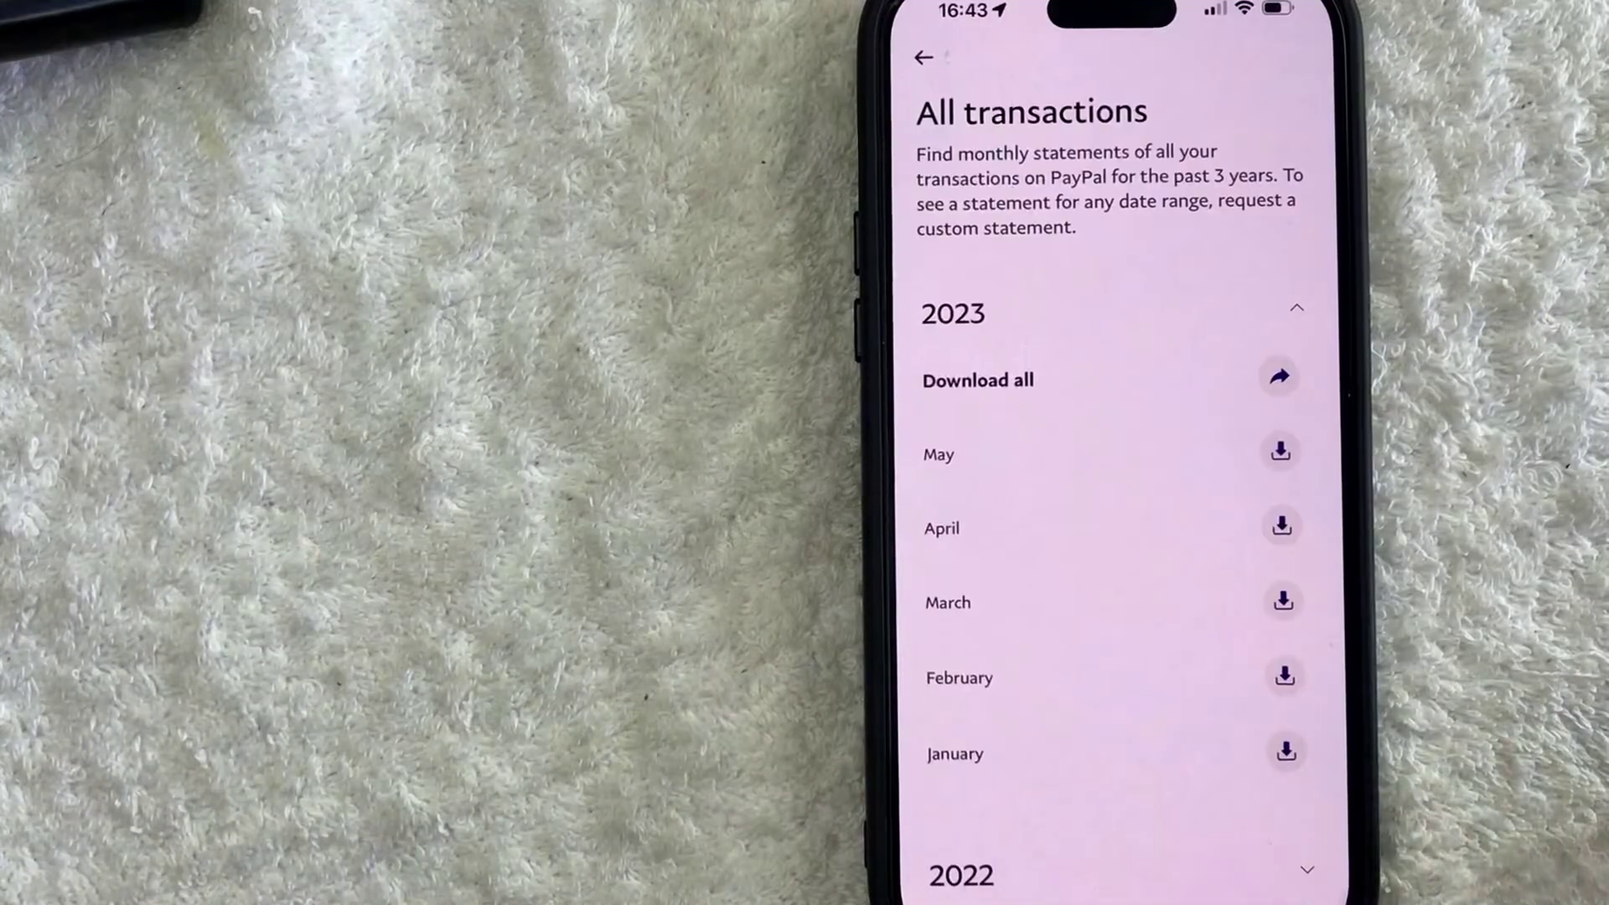
{"action": "scroll", "coordinate": [1138, 685], "scroll_direction": "down", "scroll_amount": 3}
{"action": "scroll", "coordinate": [1213, 326], "scroll_direction": "up", "scroll_amount": 2}
{"action": "scroll", "coordinate": [1204, 377], "scroll_direction": "up", "scroll_amount": 3}
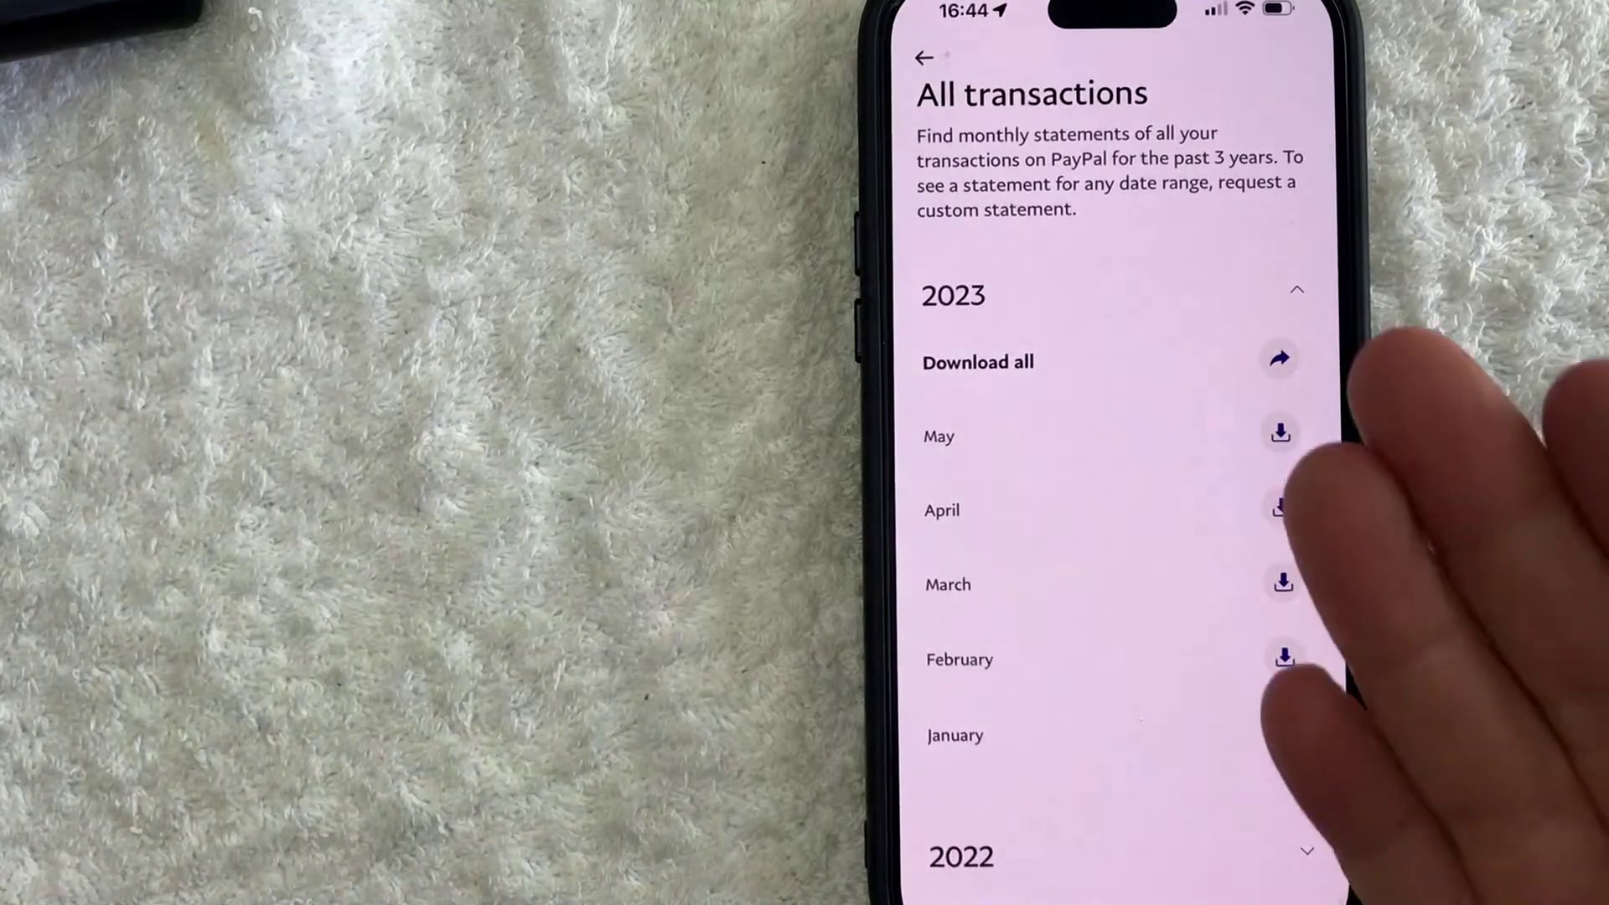
{"action": "left_click", "coordinate": [1280, 433]}
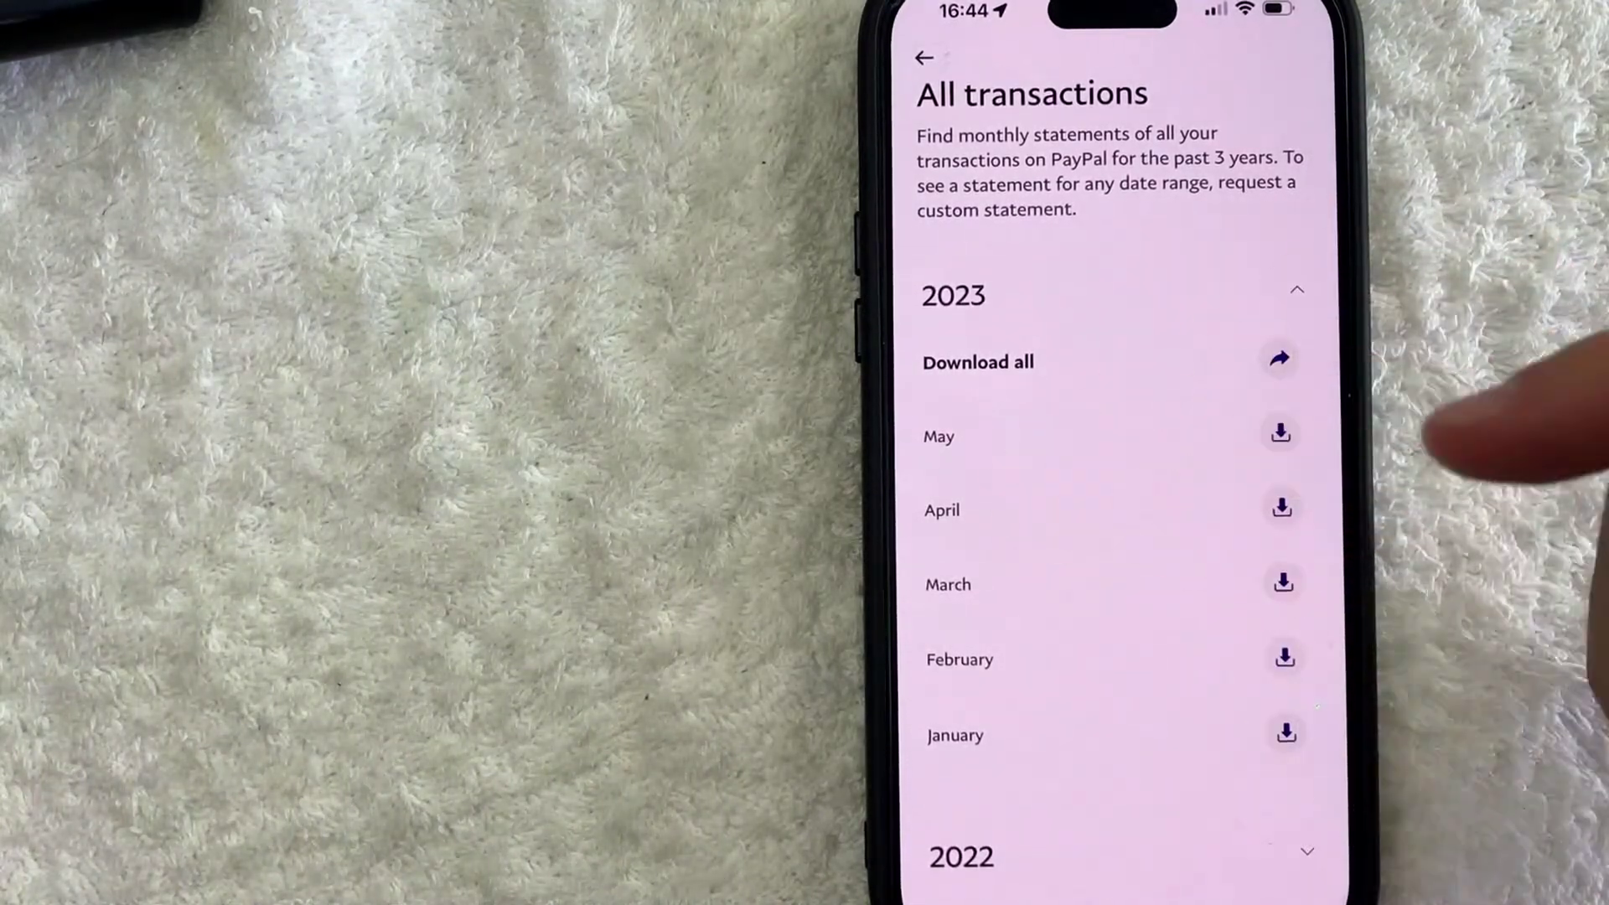
{"action": "scroll", "coordinate": [1144, 704], "scroll_direction": "down", "scroll_amount": 1}
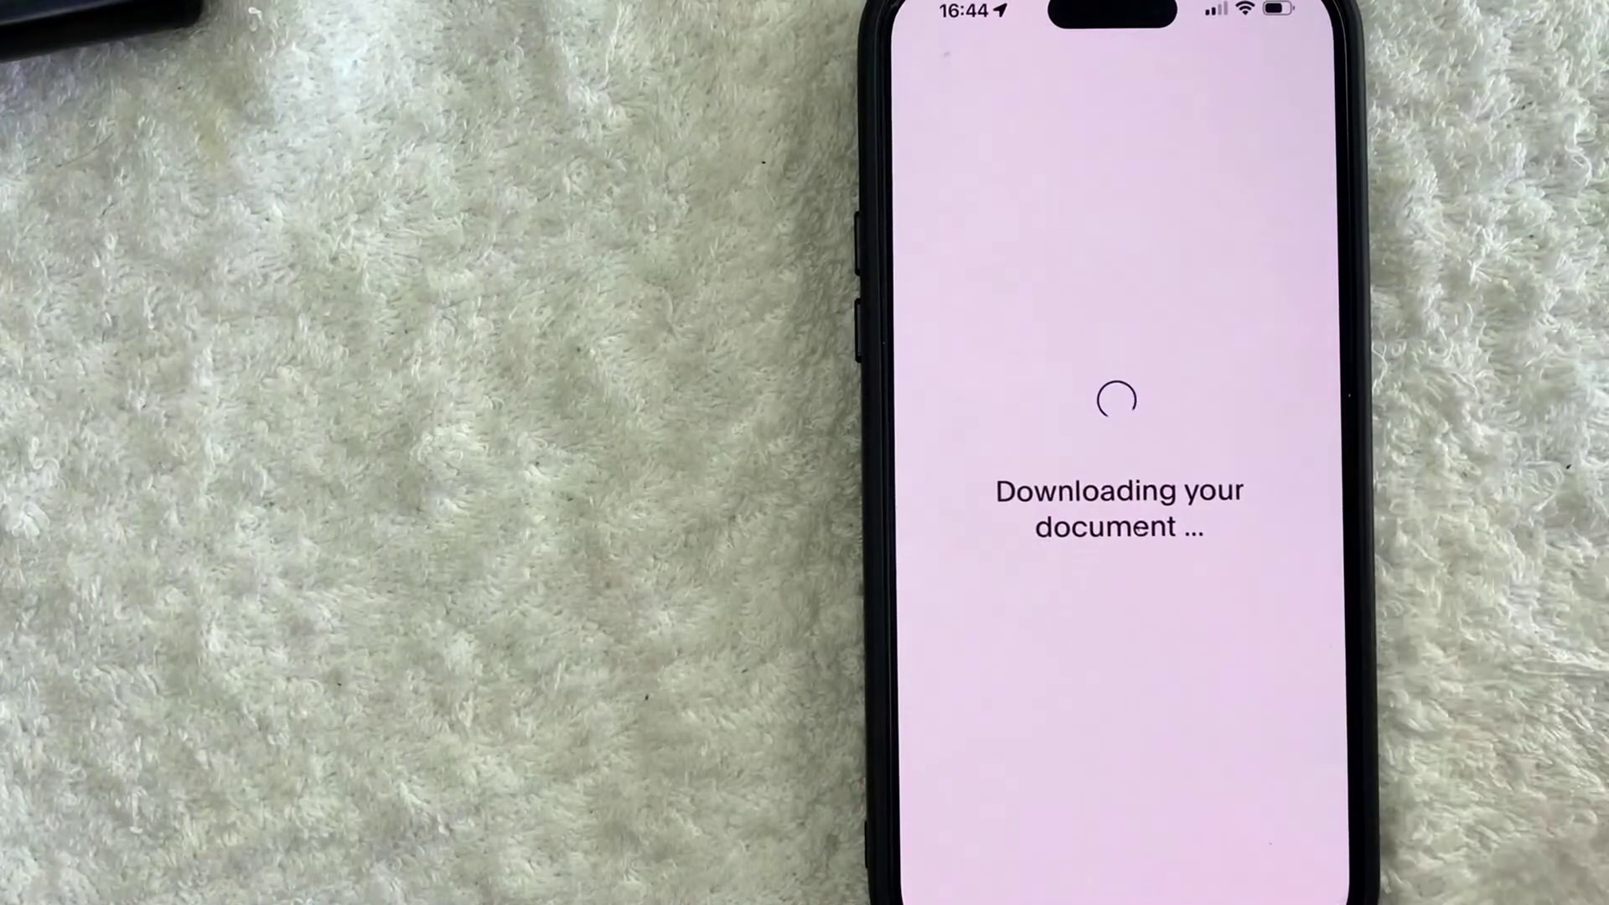
{"action": "scroll", "coordinate": [1207, 453], "scroll_direction": "up", "scroll_amount": 2}
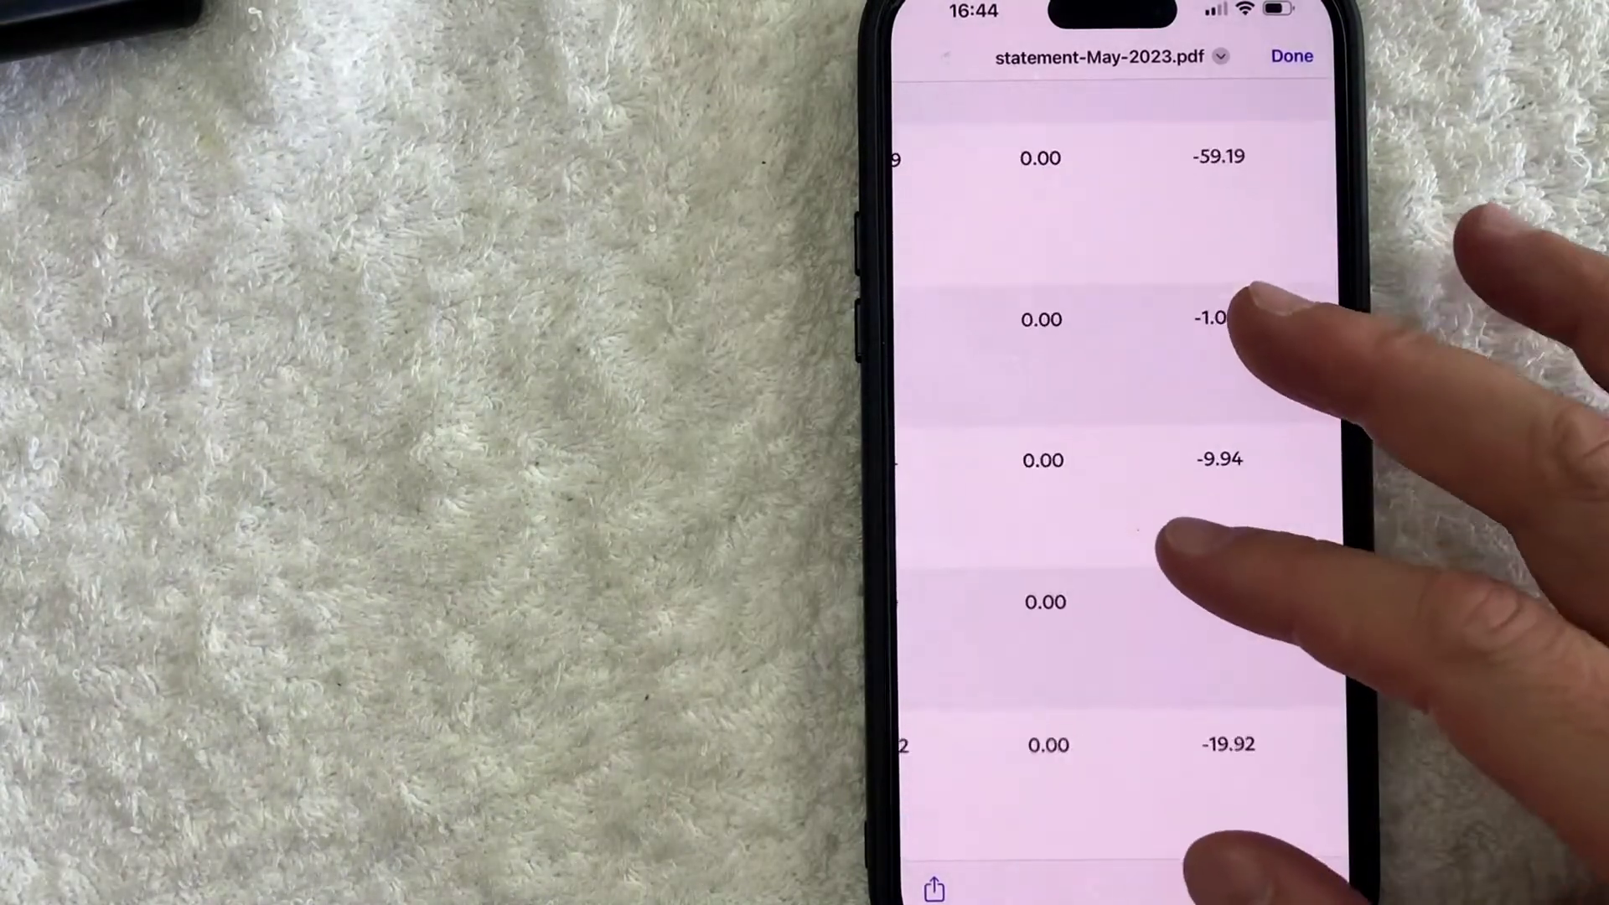